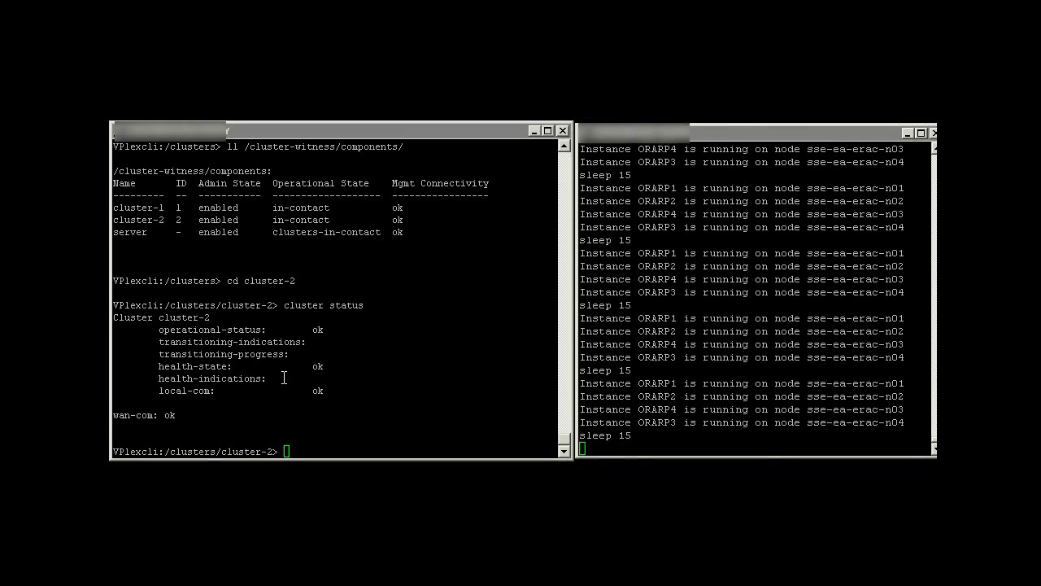
- In VPlexcli, go up with 'cd ..', list /cluster-witness/components/, and run 'cluster summary'
left_click(284, 377)
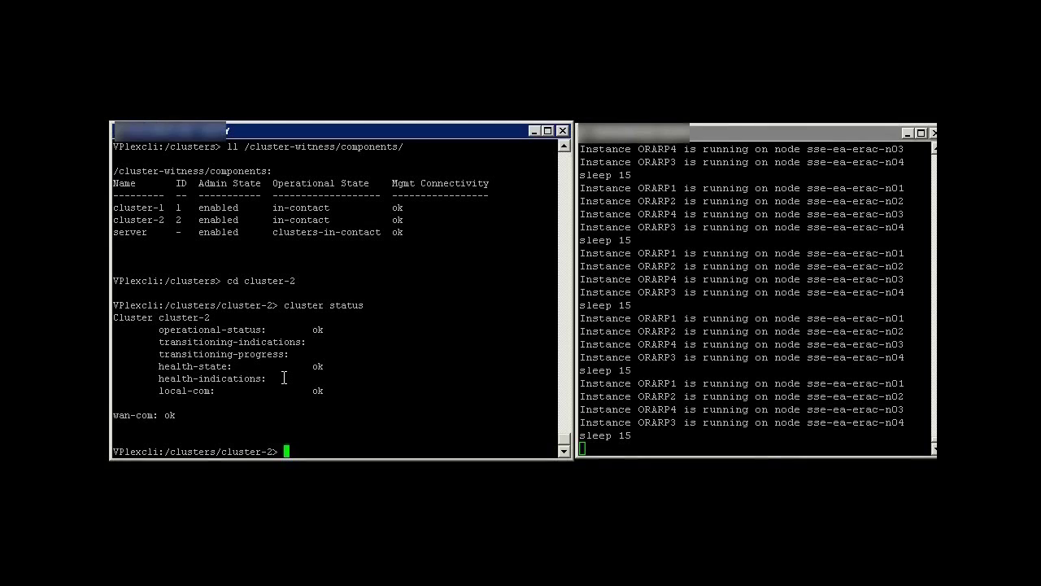
type("cd ..")
key("Return")
type("ll /cluster-witness/components/")
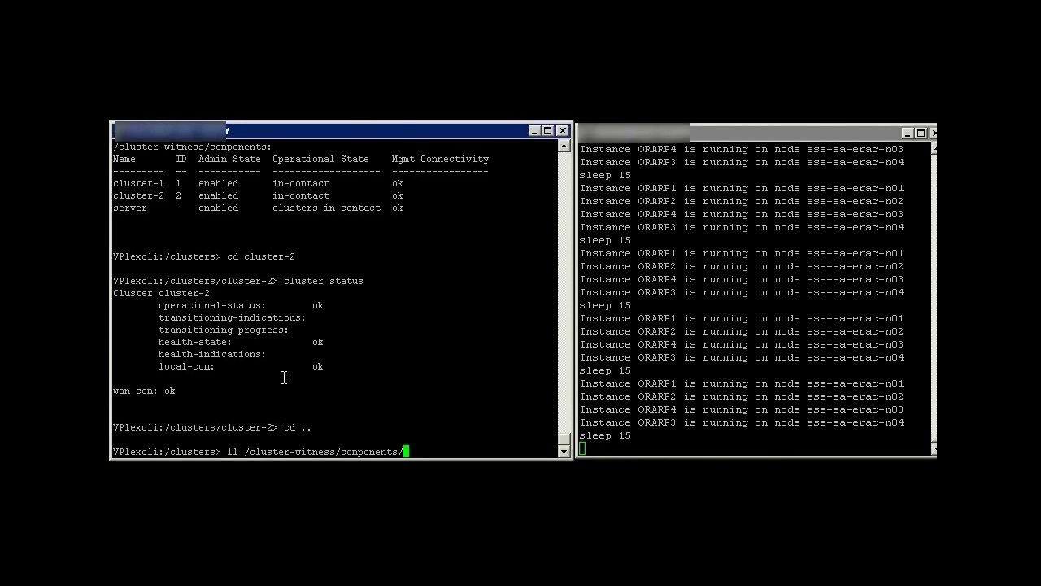
key("Return")
type("cluster summary")
key("Return")
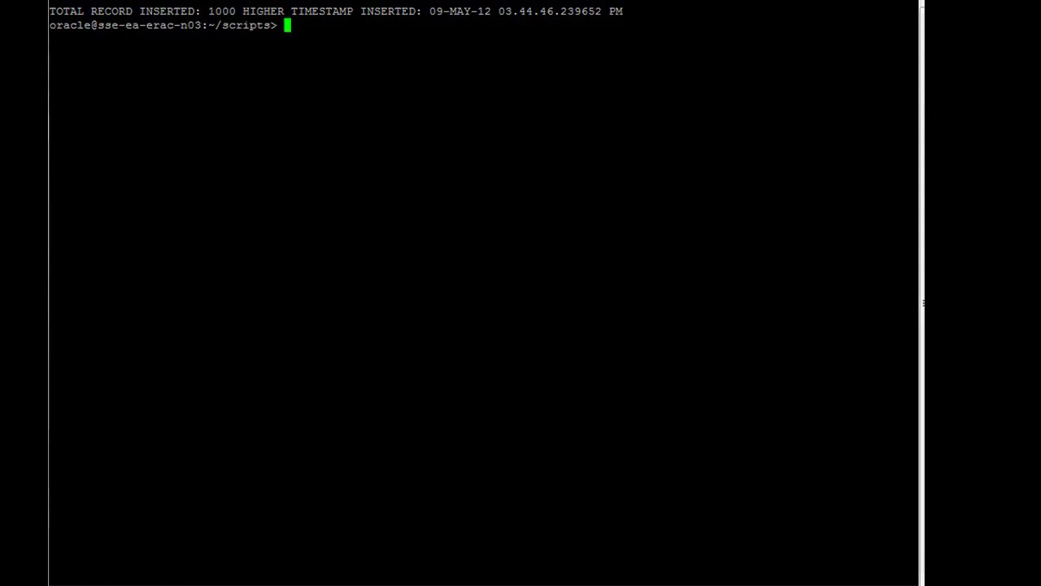
- Run ./rp_InsertORA.sh repeatedly to add test records, then run ./rp_DisplayORA.sh to show the count
type("./rp_InsertORA.sh")
key("Return")
key("Up")
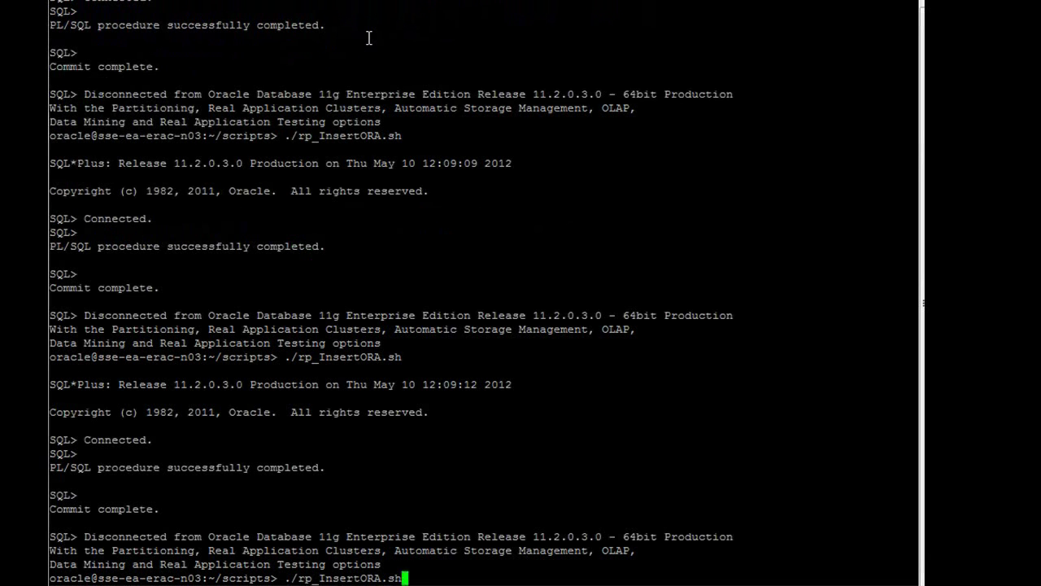
key("Up")
key("Return")
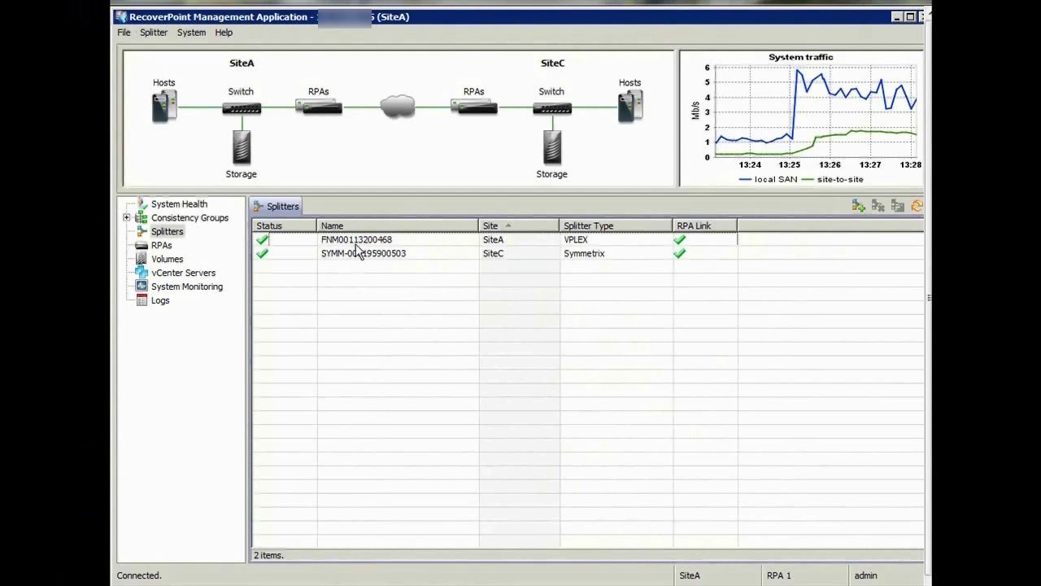
- Inspect the SiteA VPLEX and SiteC Symmetrix splitters, then open the ORA_RP_VP_ALL consistency group status
left_click(505, 243)
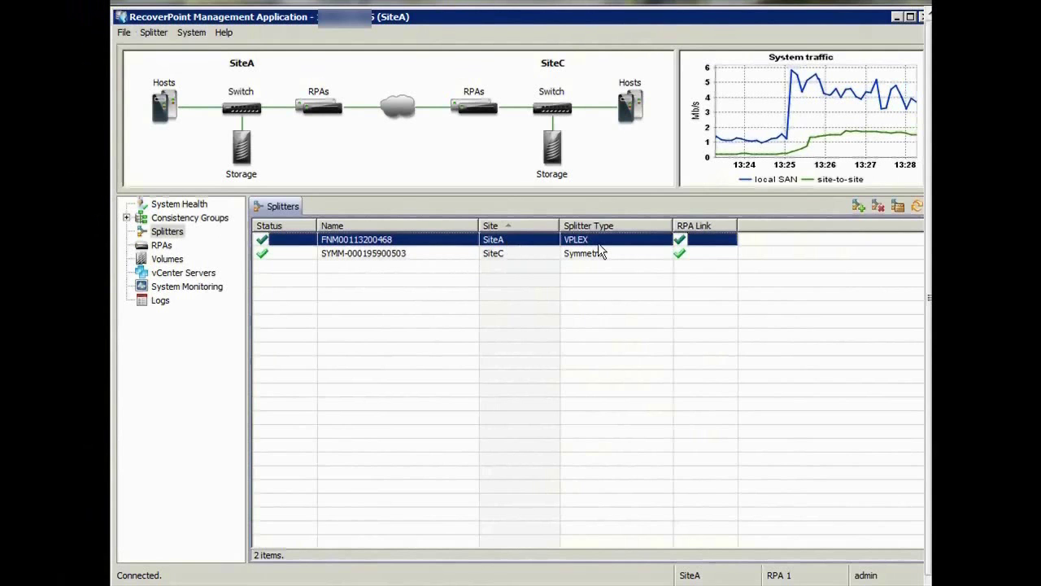
left_click(509, 254)
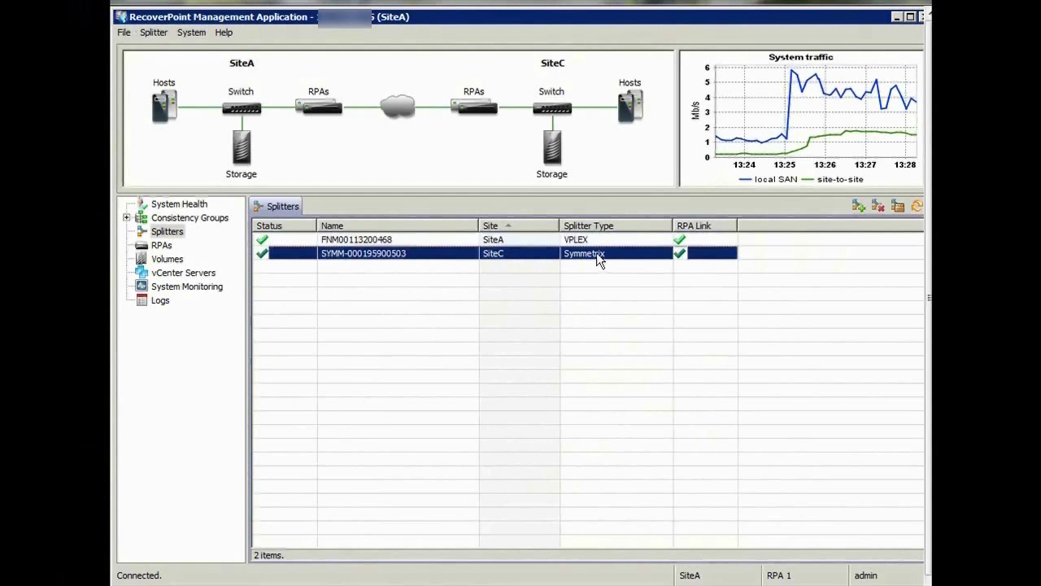
left_click(142, 218)
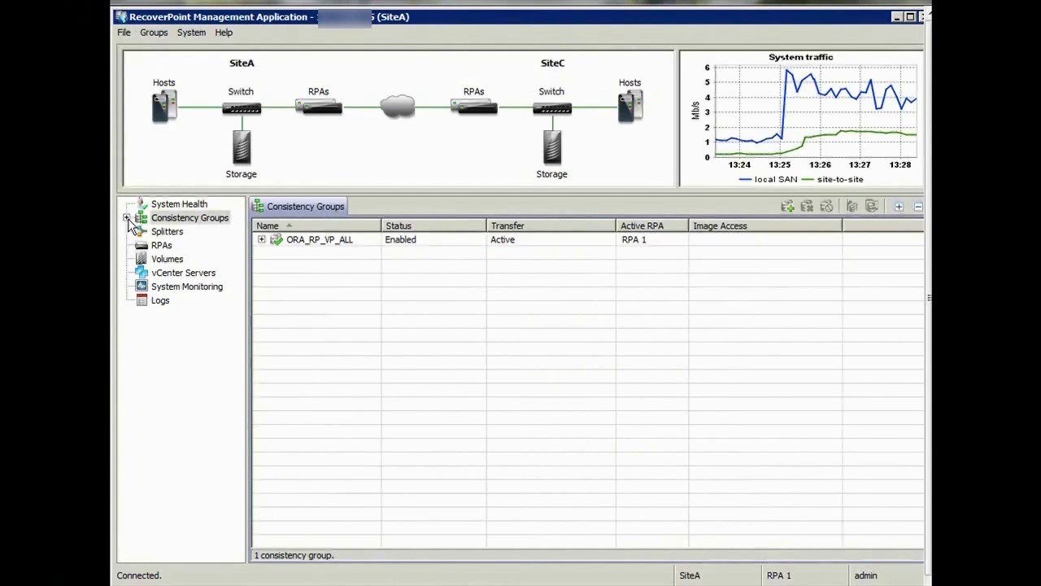
left_click(127, 218)
left_click(193, 233)
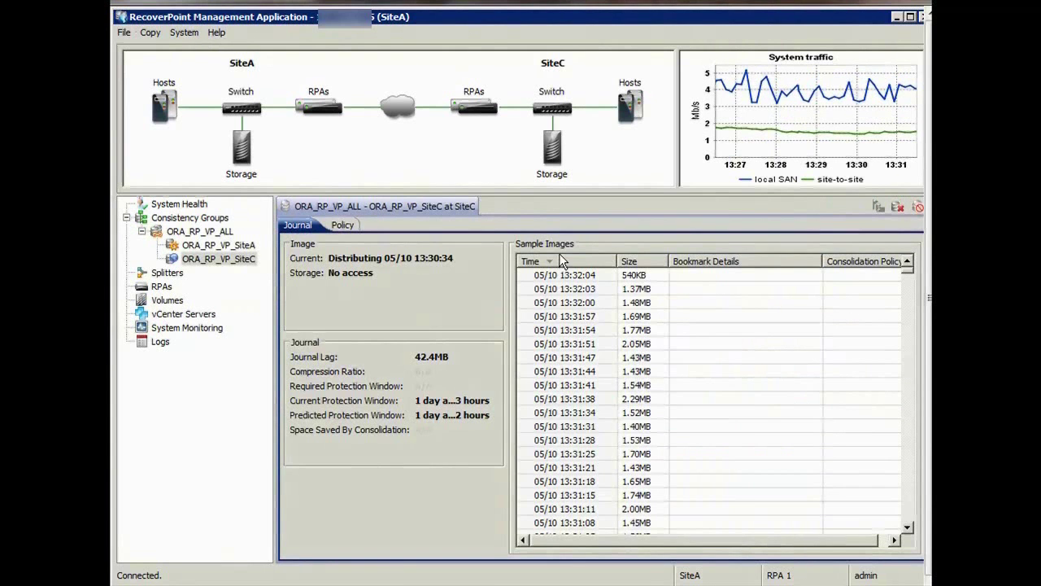
left_click(199, 232)
- Bookmark the ORA_RP_VP_ALL snapshot as 5000 and verify it in the SiteC journal
right_click(201, 235)
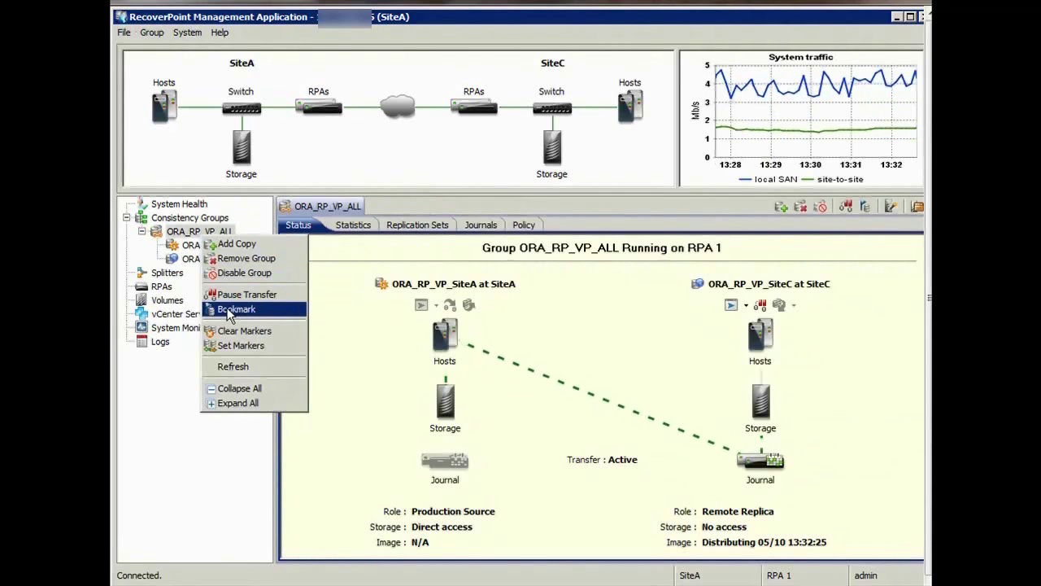
left_click(228, 309)
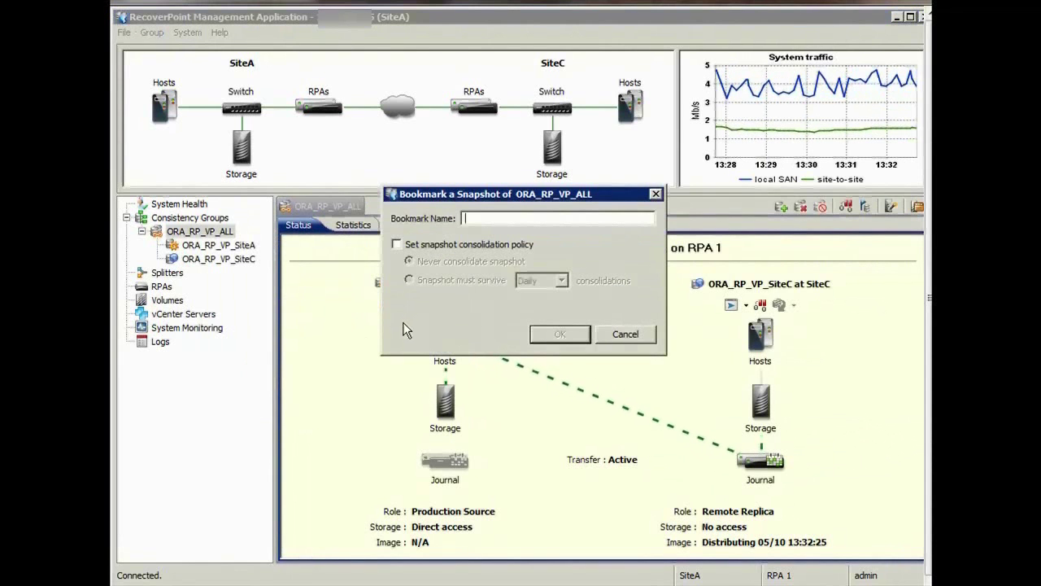
type("5000")
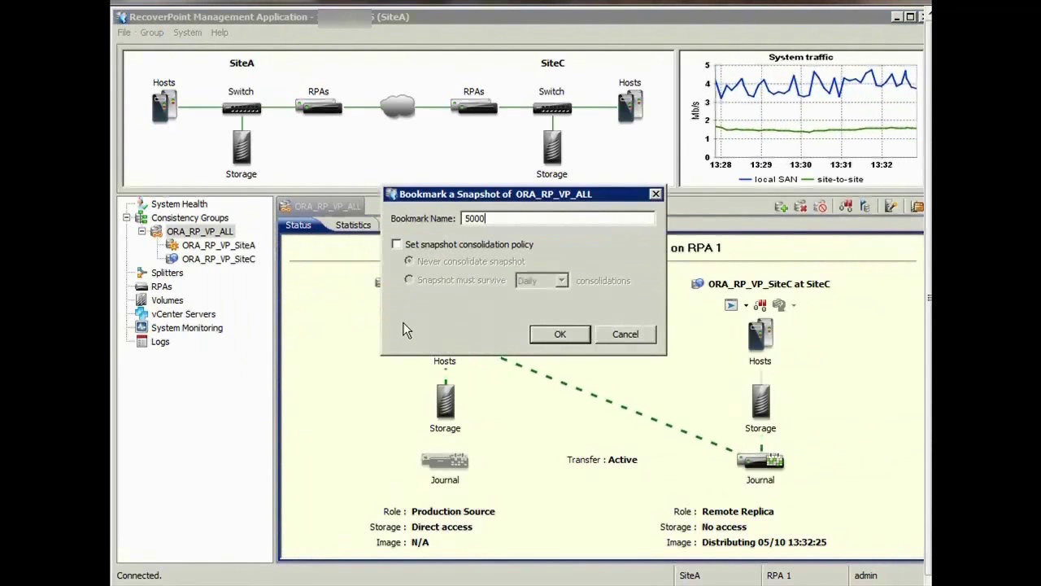
left_click(561, 336)
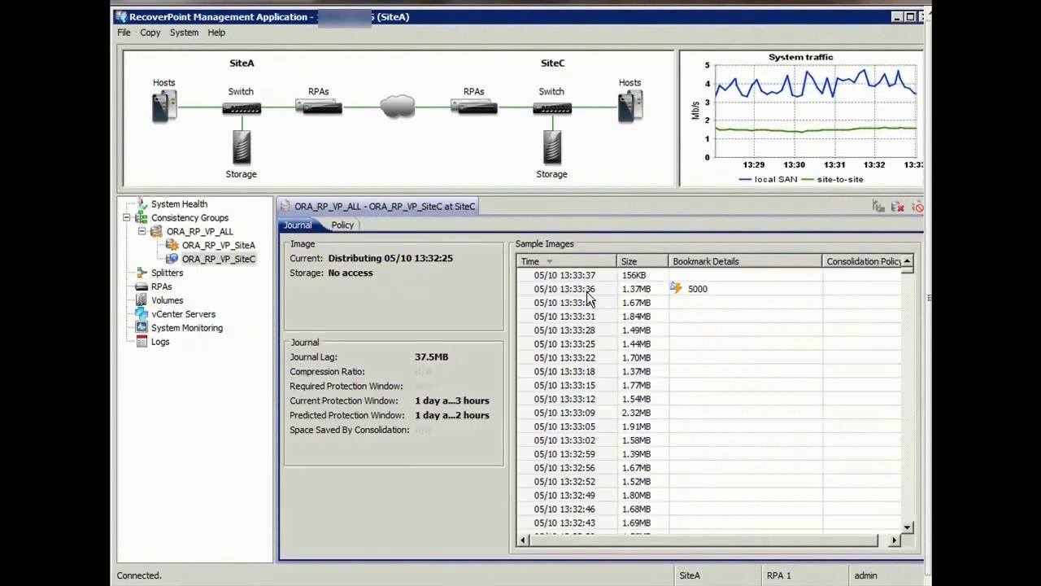
left_click(587, 289)
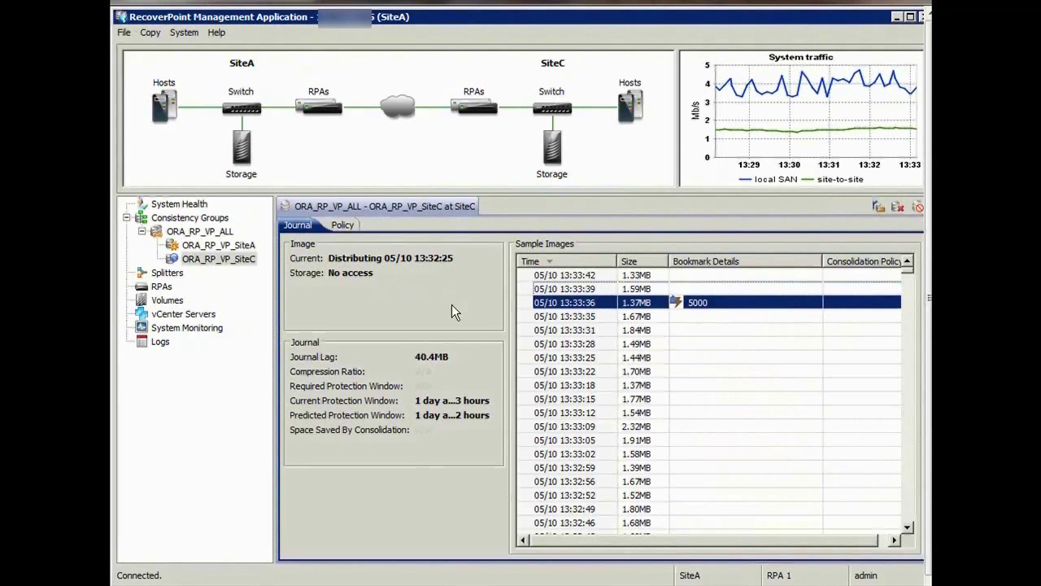
left_click(203, 232)
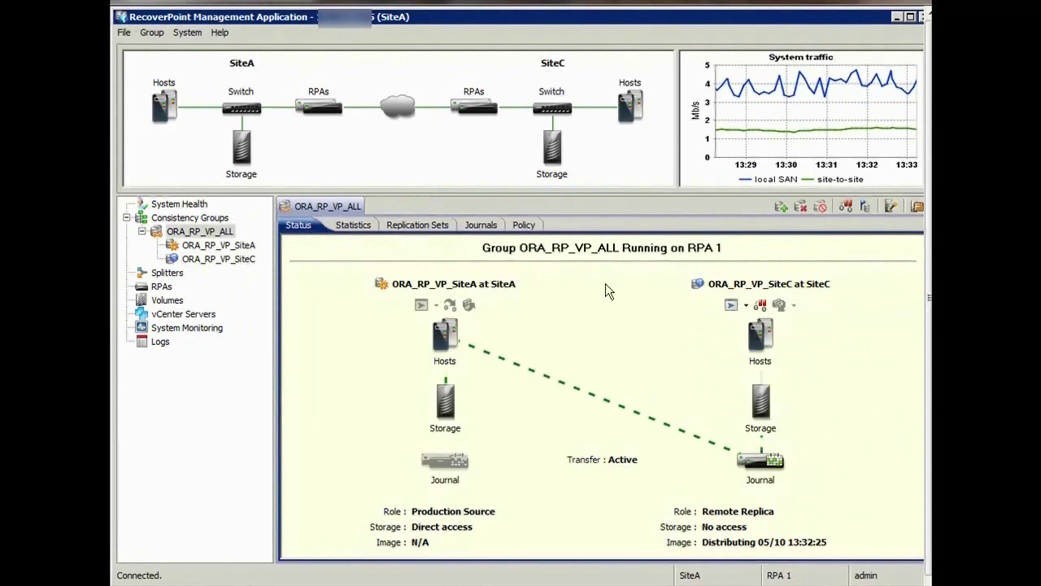
- Enable logged image access on the SiteC replica to image 5000, selected from the image list
left_click(745, 308)
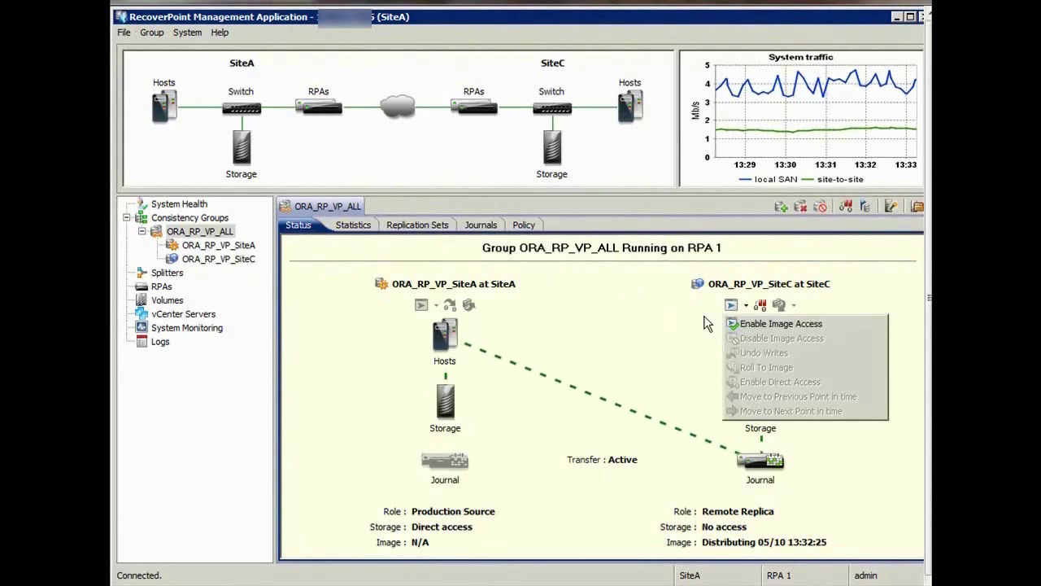
left_click(679, 324)
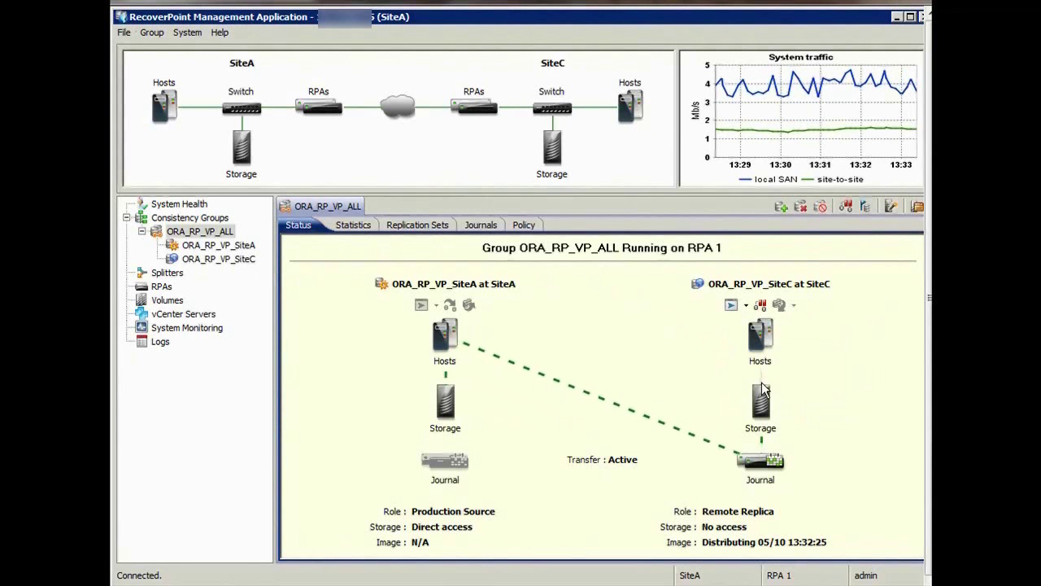
left_click(745, 306)
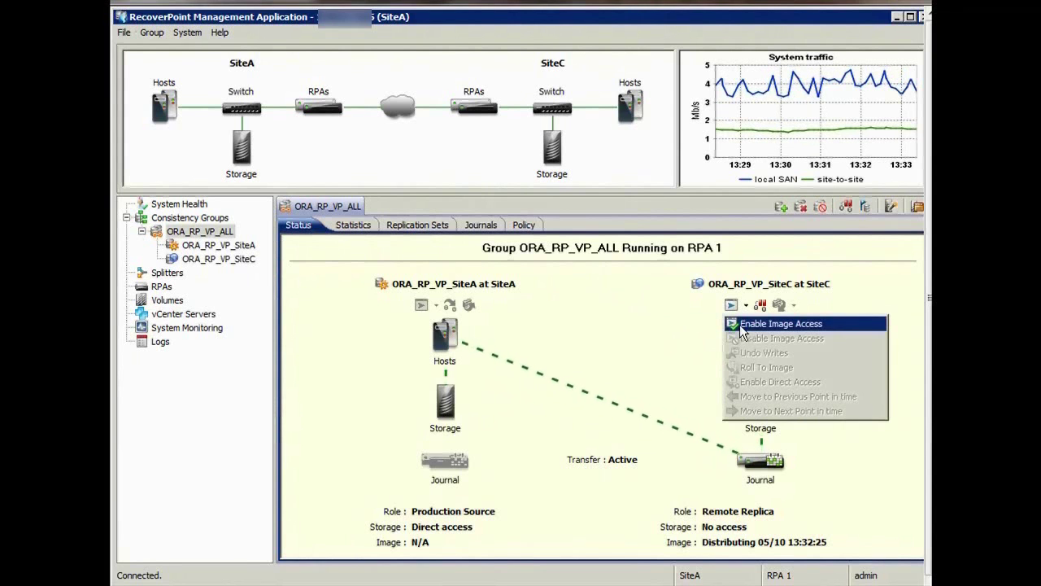
left_click(740, 324)
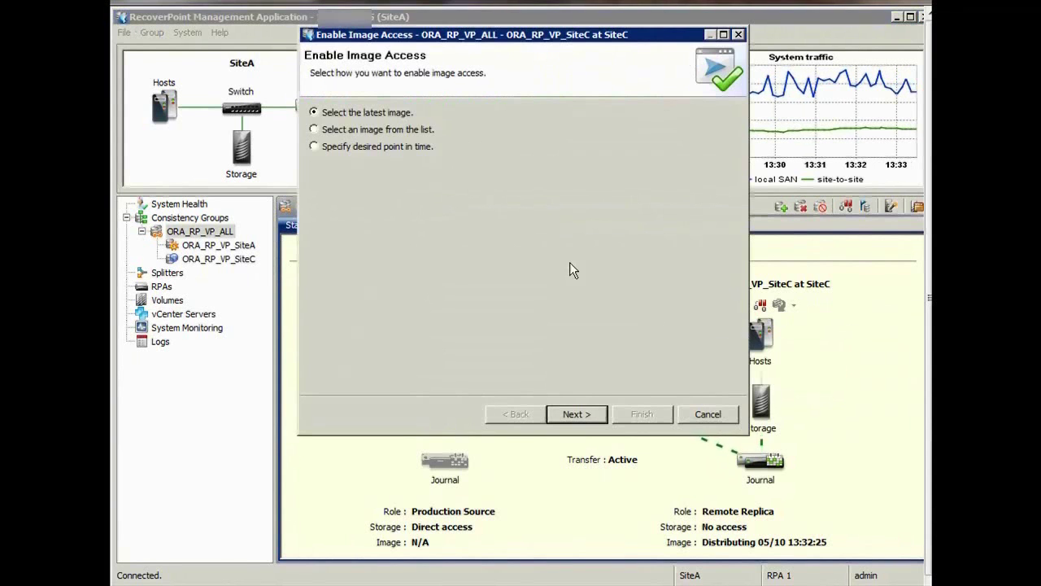
left_click(344, 130)
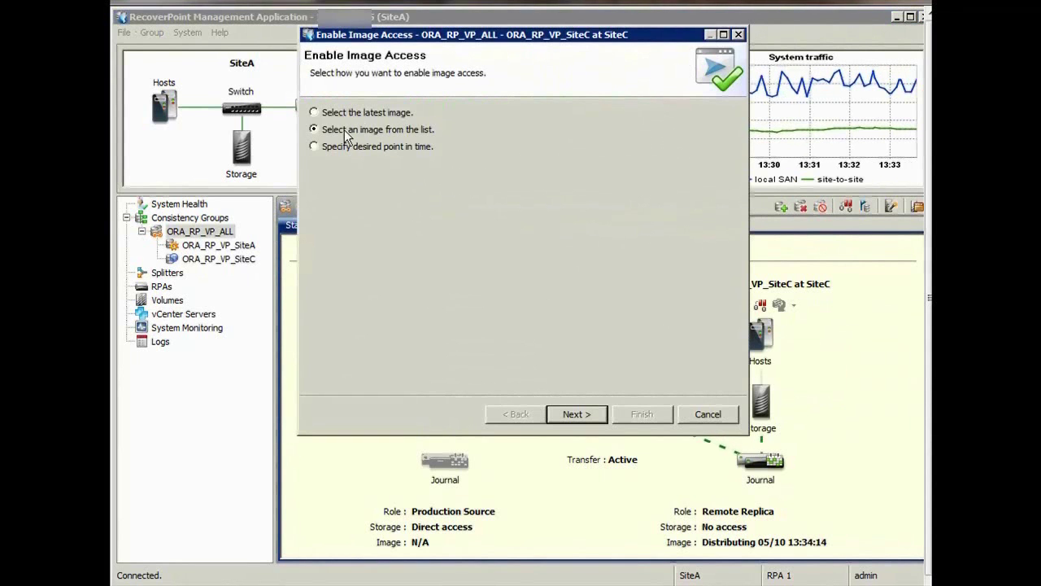
left_click(577, 414)
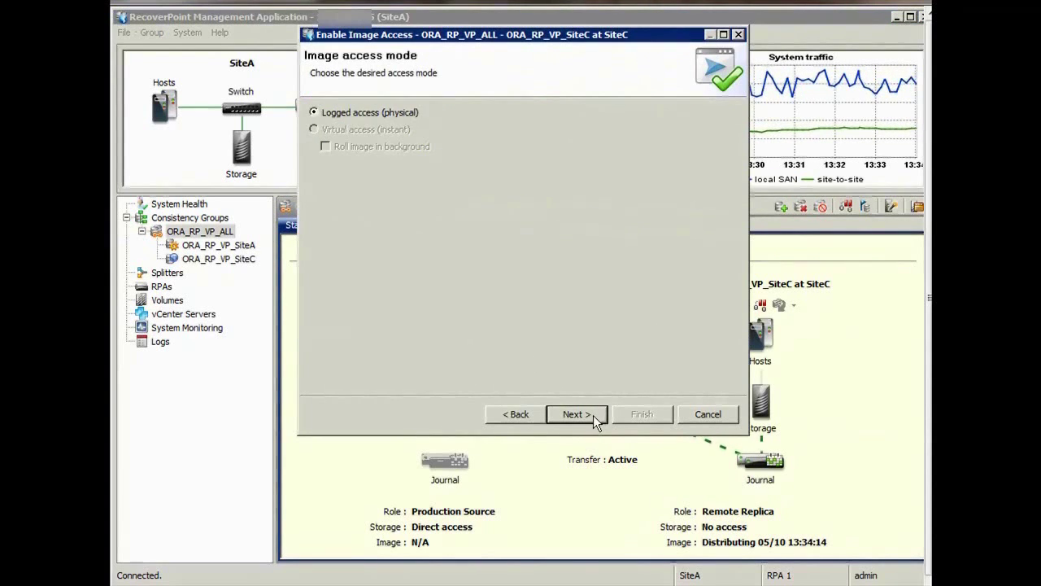
left_click(593, 415)
left_click(627, 415)
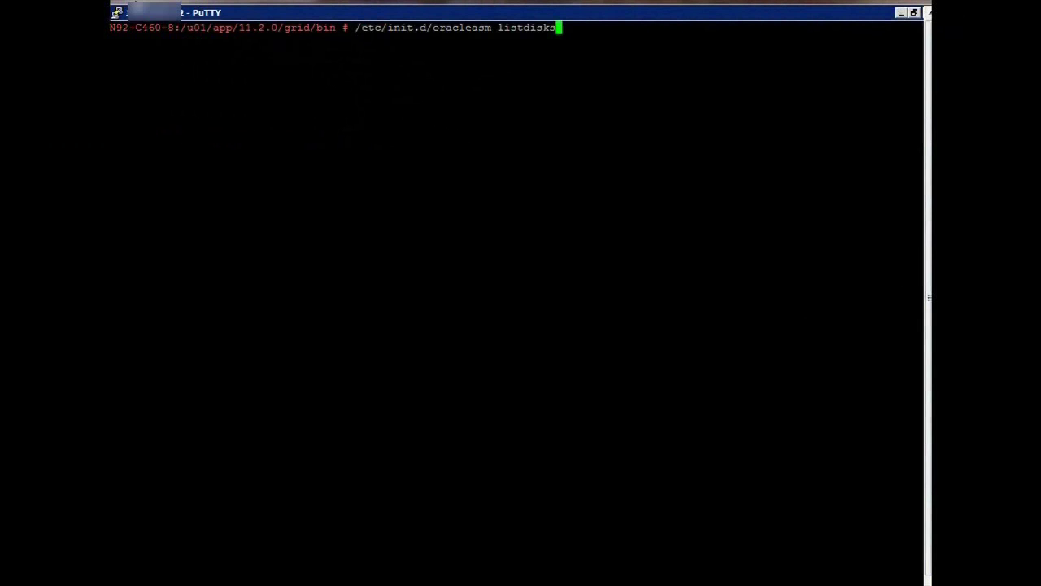
- Run oracleasm listdisks, then ./crsctl status resource -t to show the cluster resources
key("Return")
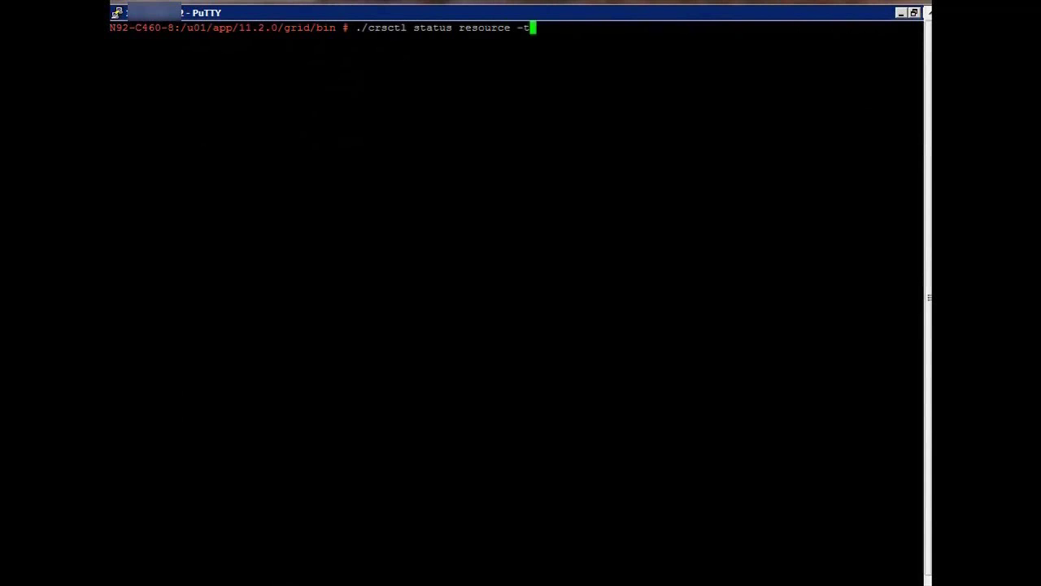
key("Return")
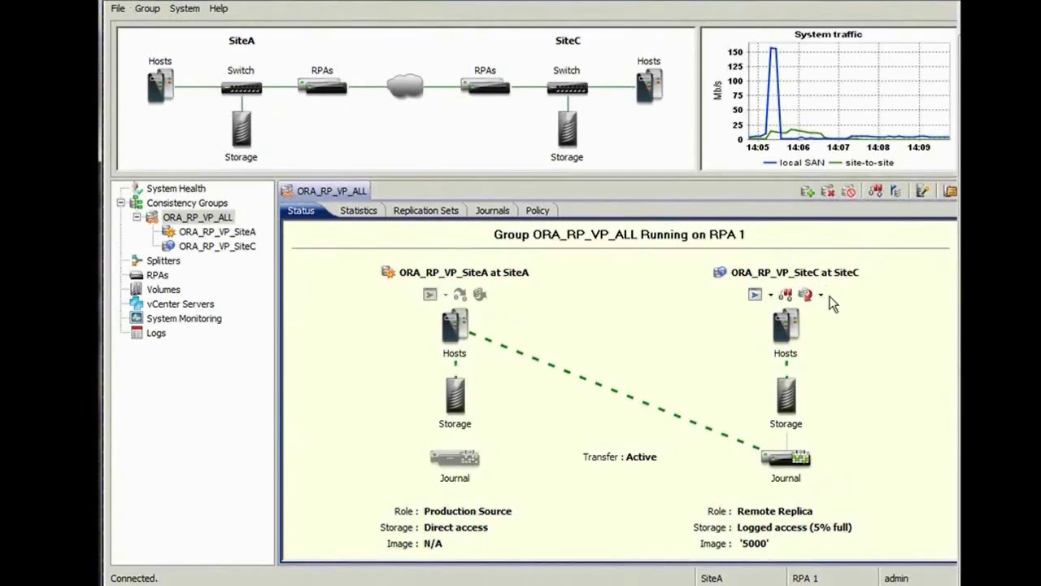
- Fail ORA_RP_VP_ALL over to ORA_RP_VP_SiteC and confirm the Perform failover prompt
left_click(822, 296)
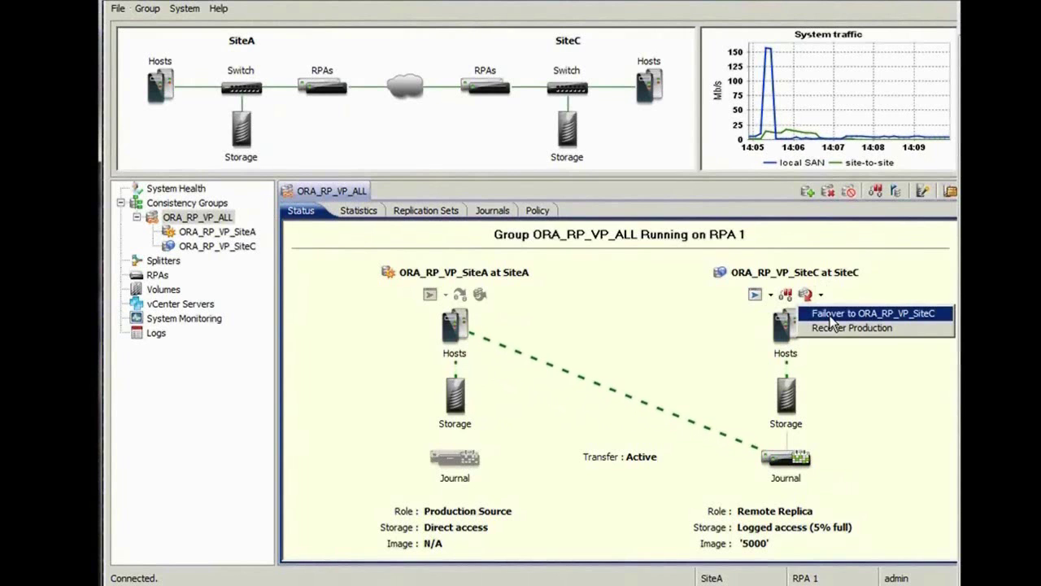
left_click(834, 317)
left_click(600, 312)
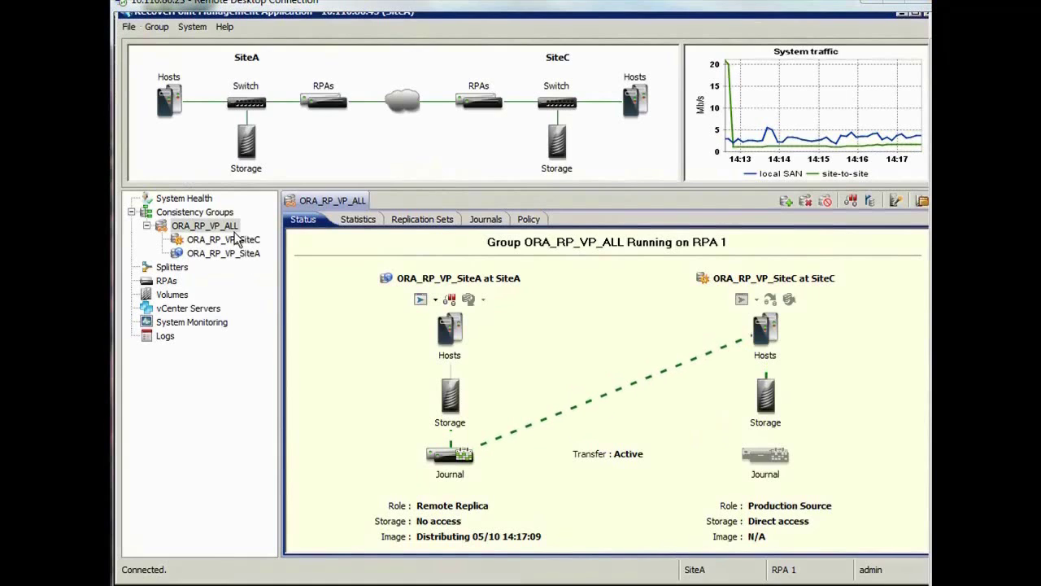
- Create bookmark 11000 on ORA_RP_VP_ALL and start enabling SiteA image access to it
right_click(218, 227)
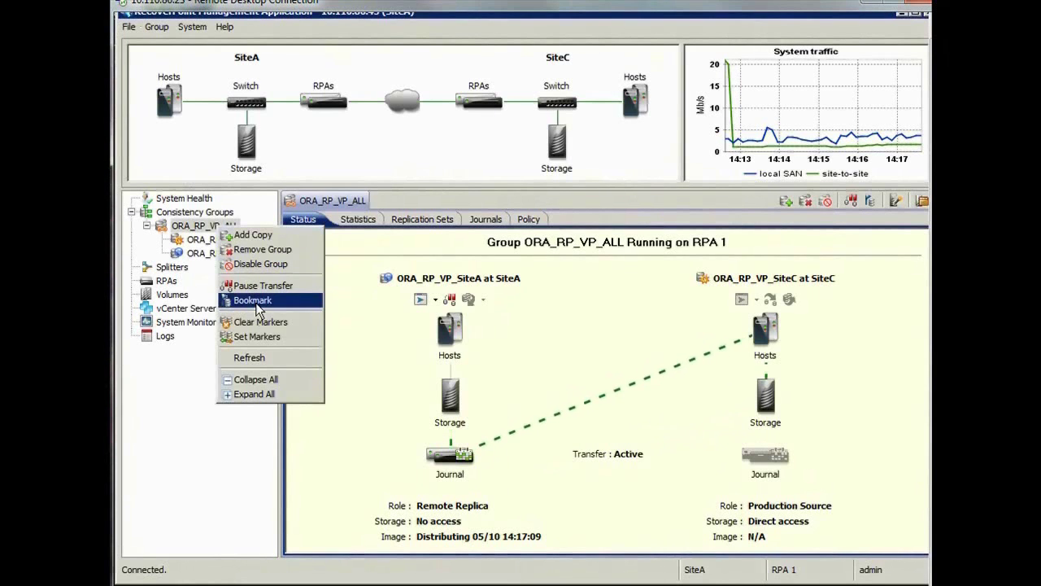
left_click(253, 302)
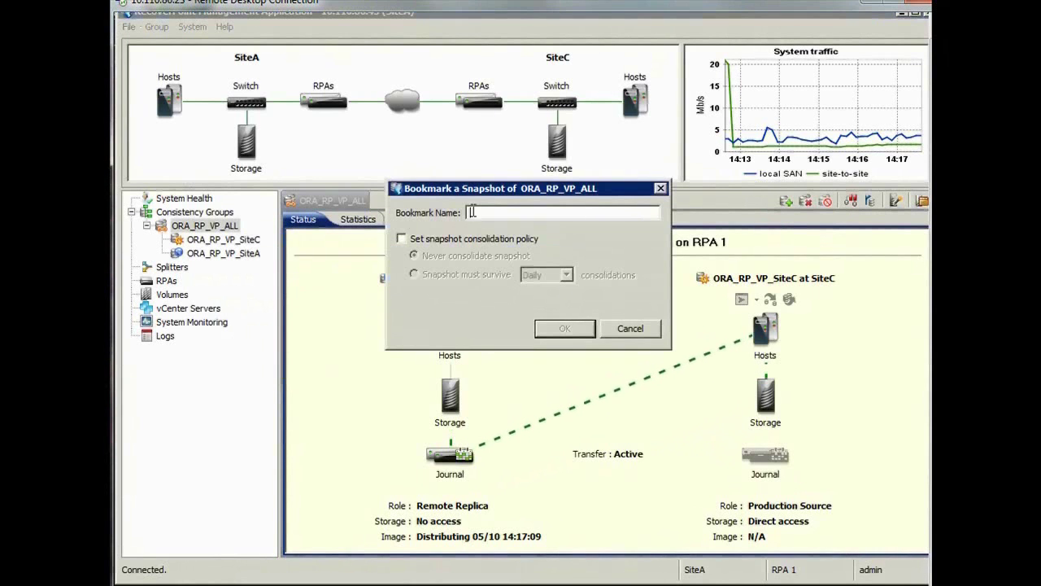
type("11")
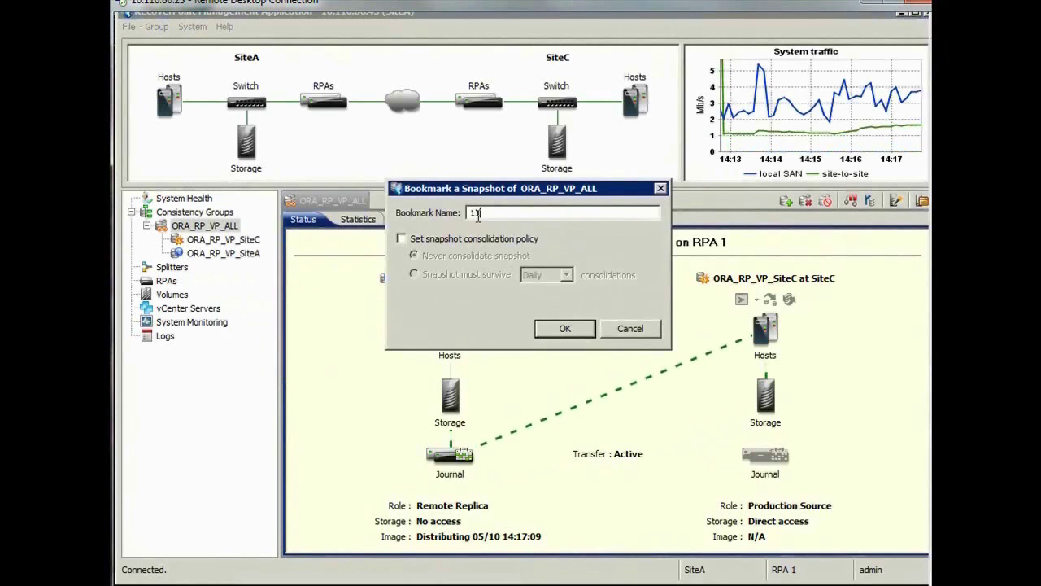
type("00")
left_click(565, 330)
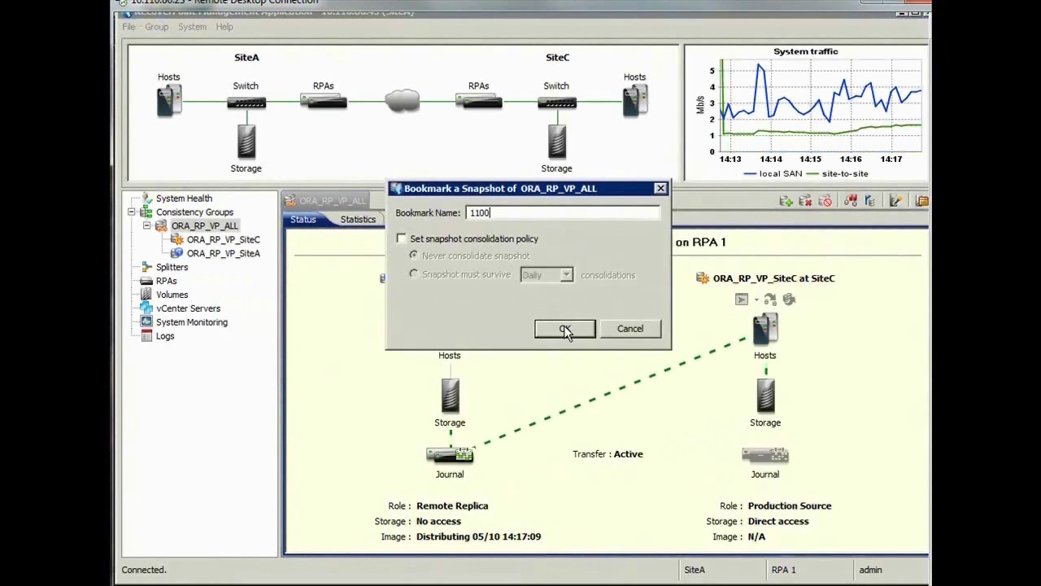
type("0")
left_click(559, 332)
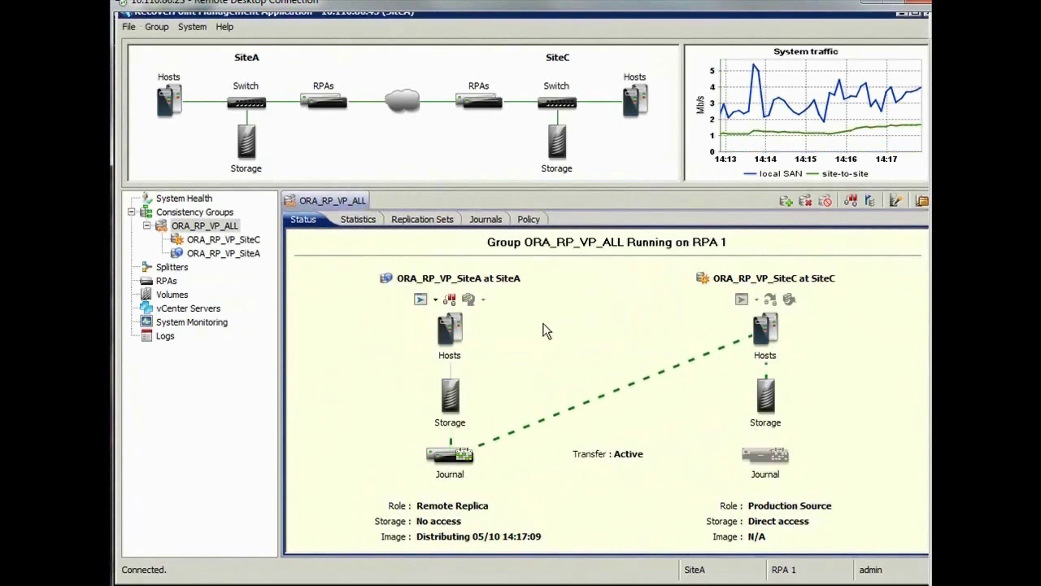
left_click(422, 299)
left_click(431, 319)
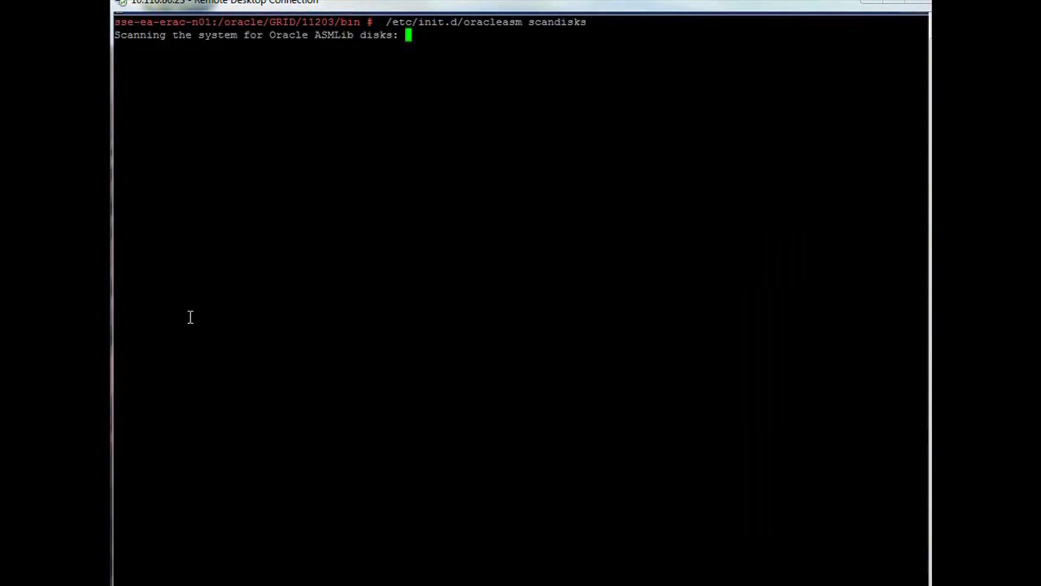
- In PuTTY, run /etc/init.d/oracleasm listdisks to list the ASMLib disks
left_click_drag(161, 22, 221, 24)
left_click_drag(524, 22, 585, 23)
left_click(440, 53)
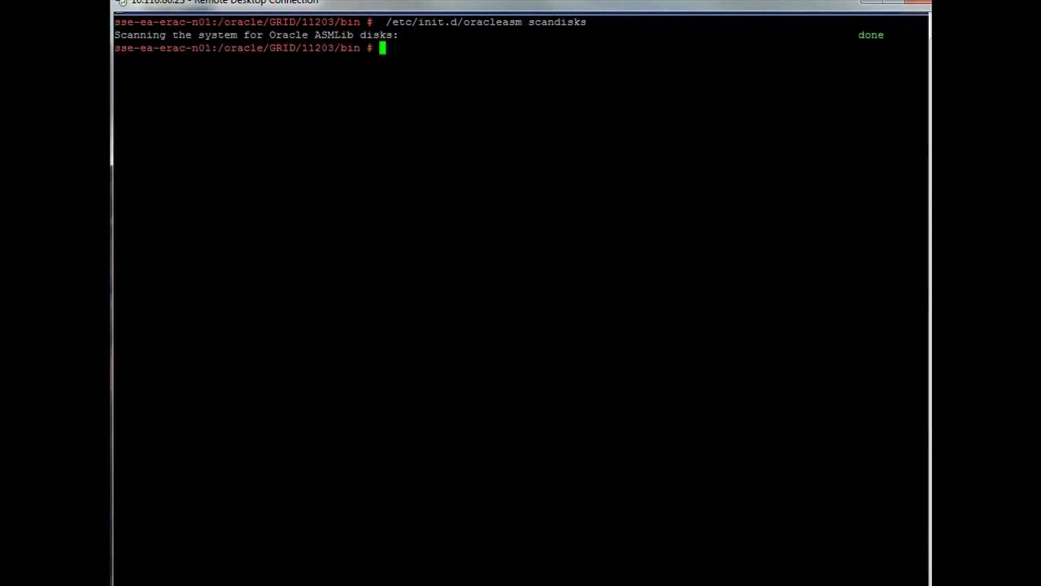
type("/etc/init.d/oracleasm listdisks")
key("Return")
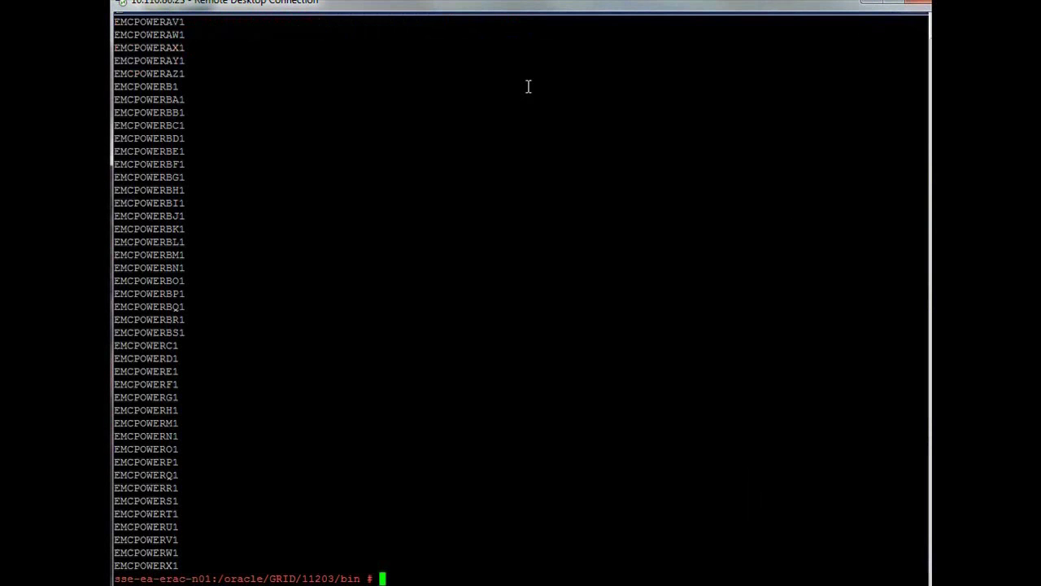